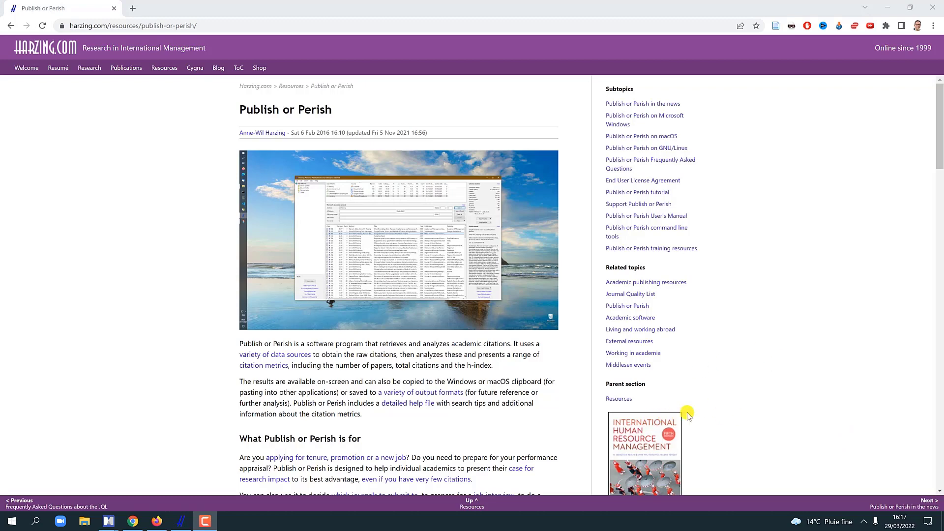
- Read through the Publish or Perish web page, including the download sections for Windows, macOS and GNU/Linux
scroll(544, 385, down, 3)
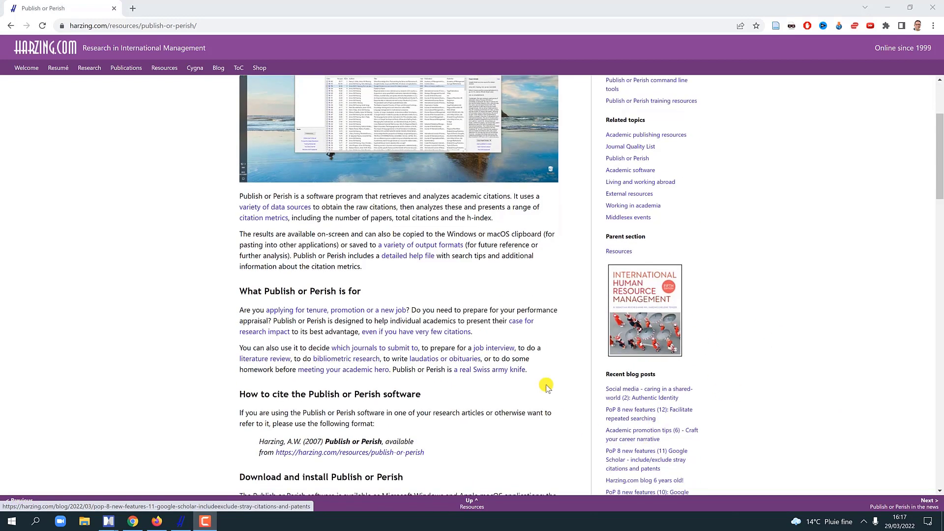
scroll(511, 323, down, 1)
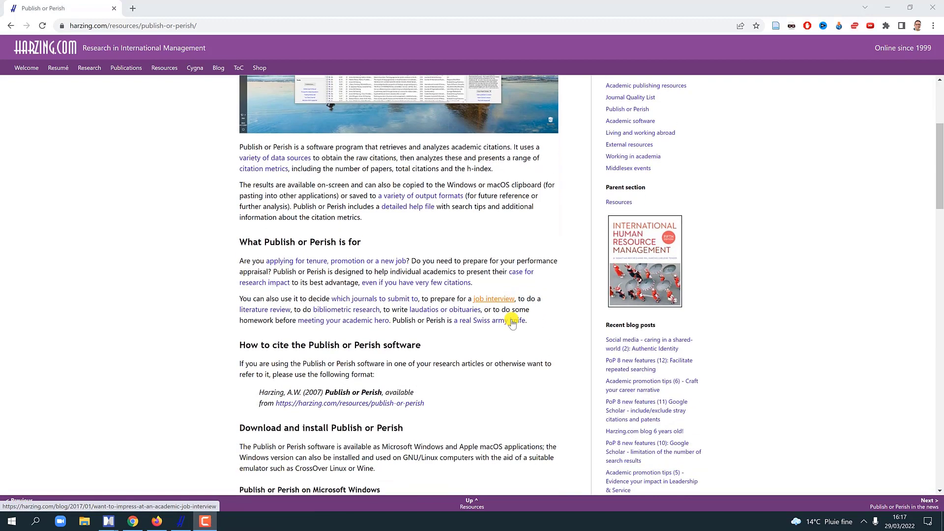
scroll(512, 322, down, 1)
scroll(509, 261, down, 1)
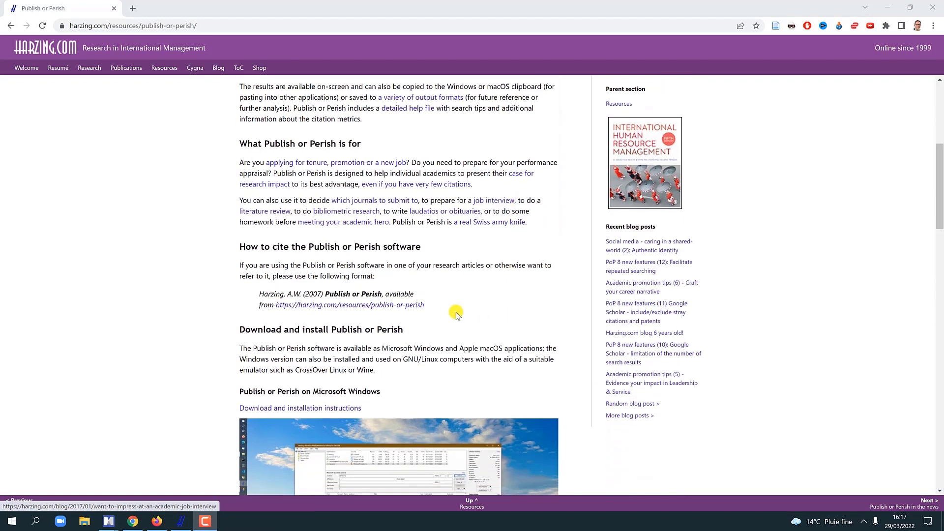
scroll(411, 332, down, 4)
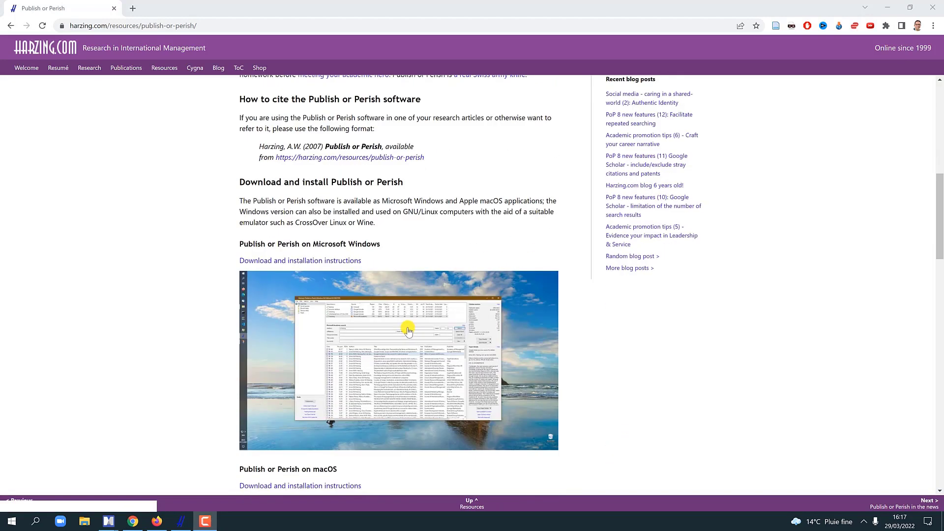
scroll(461, 295, down, 3)
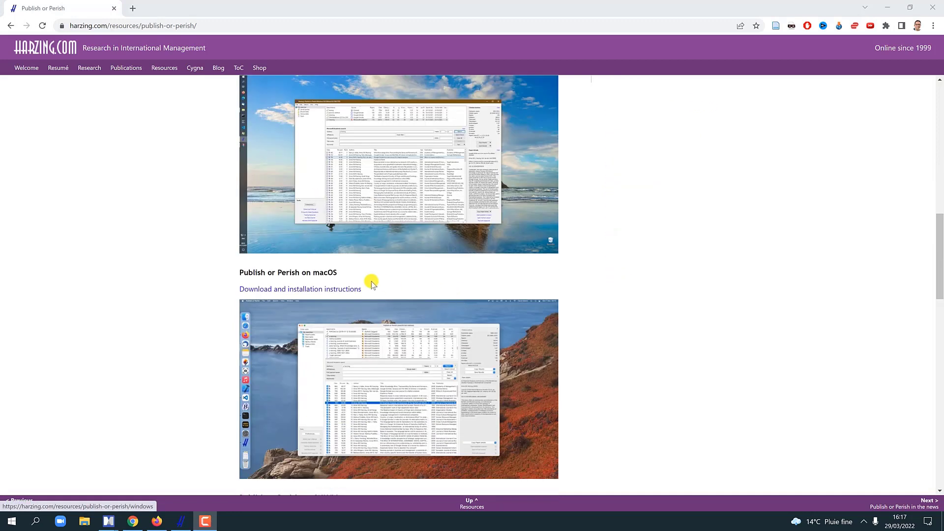
scroll(389, 305, down, 1)
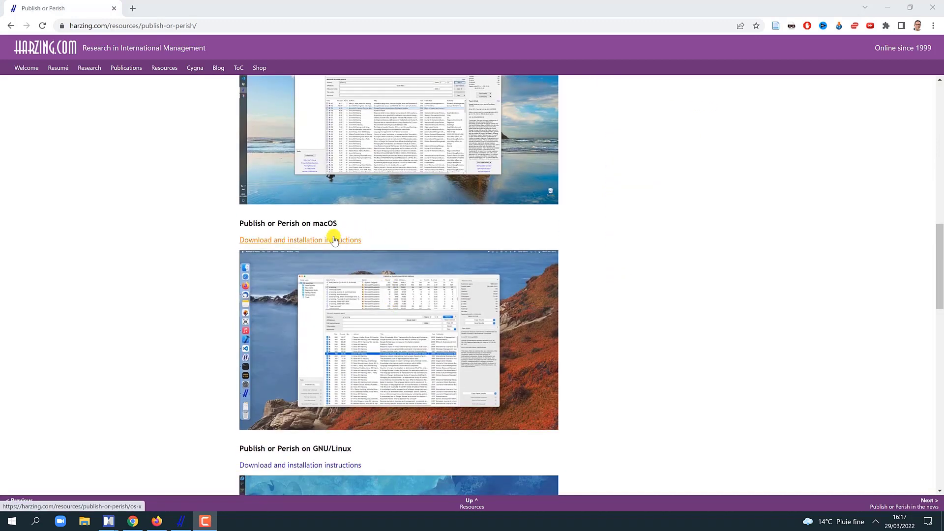
scroll(419, 280, down, 2)
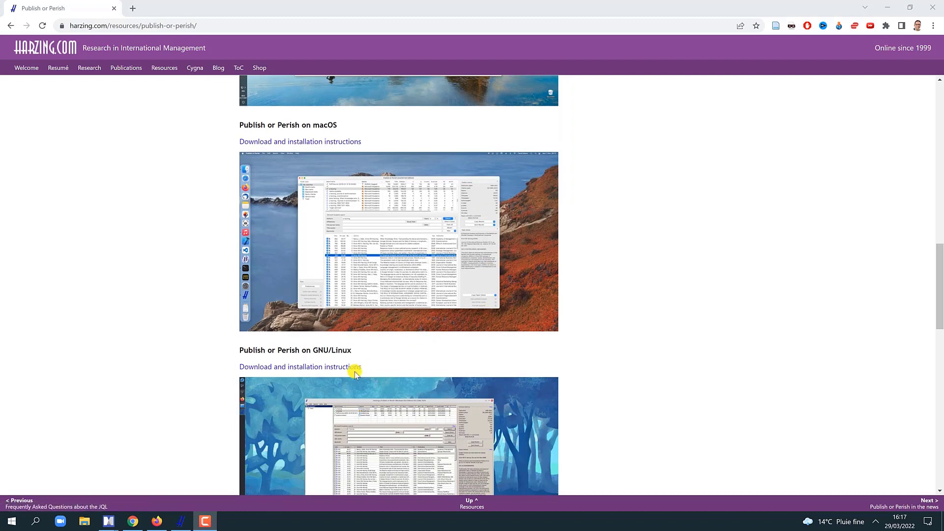
scroll(355, 373, down, 2)
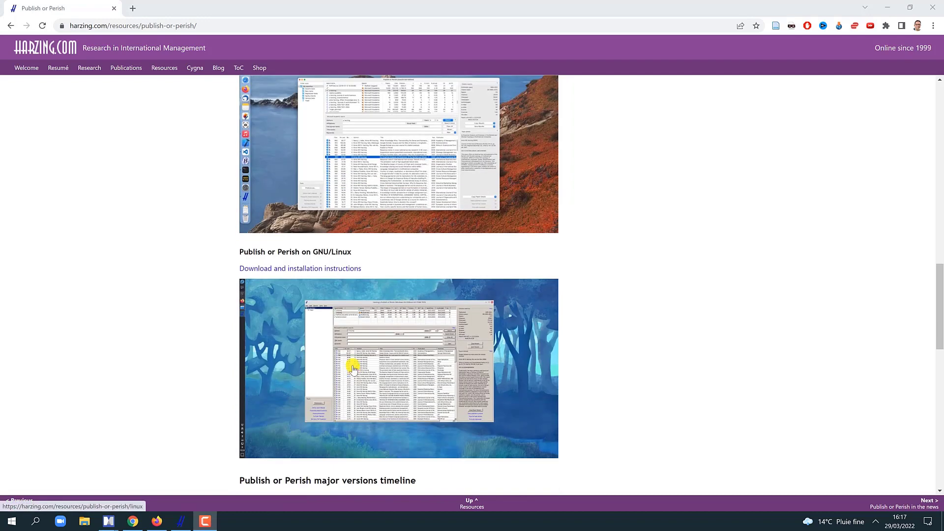
scroll(345, 305, down, 2)
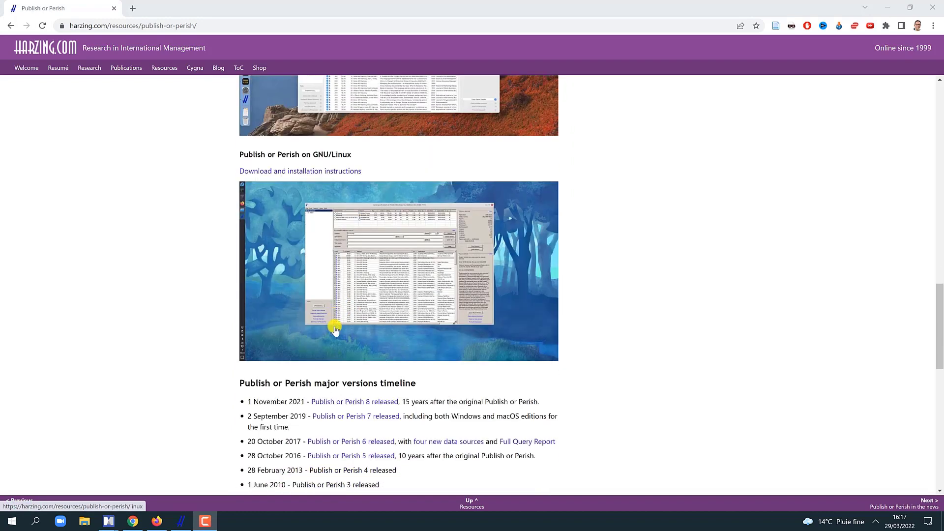
scroll(334, 329, up, 1)
scroll(335, 329, up, 15)
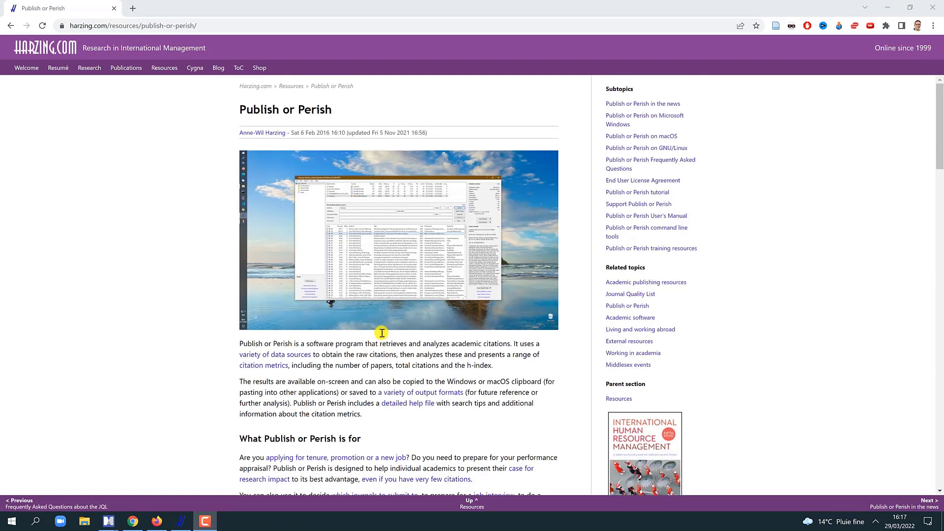
- Switch to the Publish or Perish desktop program and review its Web of Science and Scopus preferences without changing them
click(184, 524)
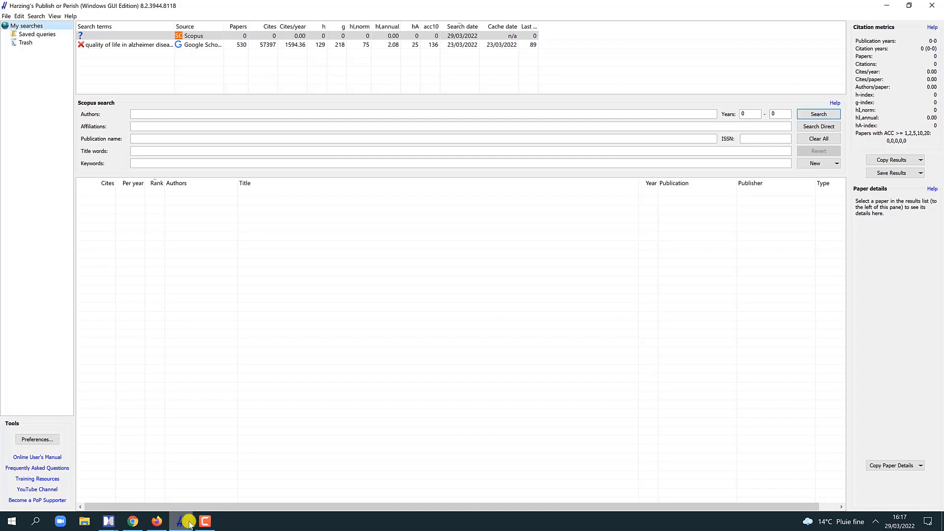
click(131, 523)
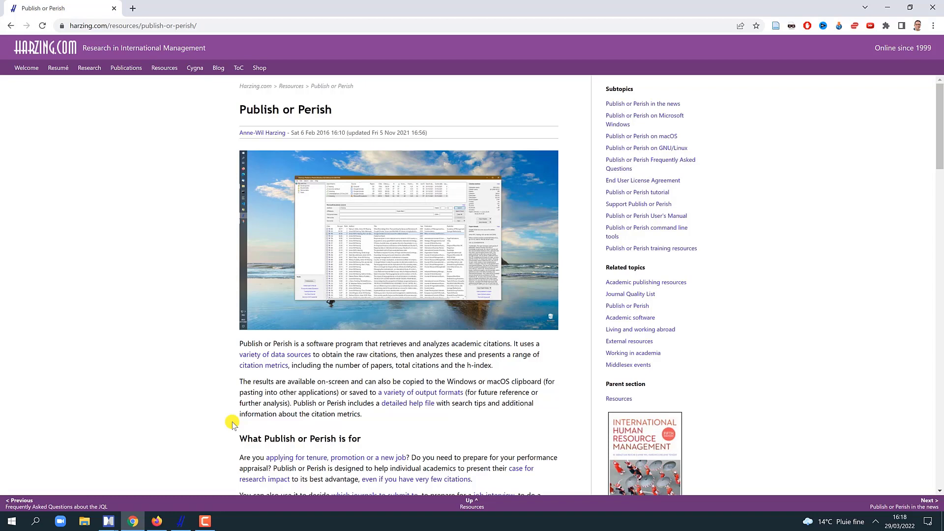
click(181, 521)
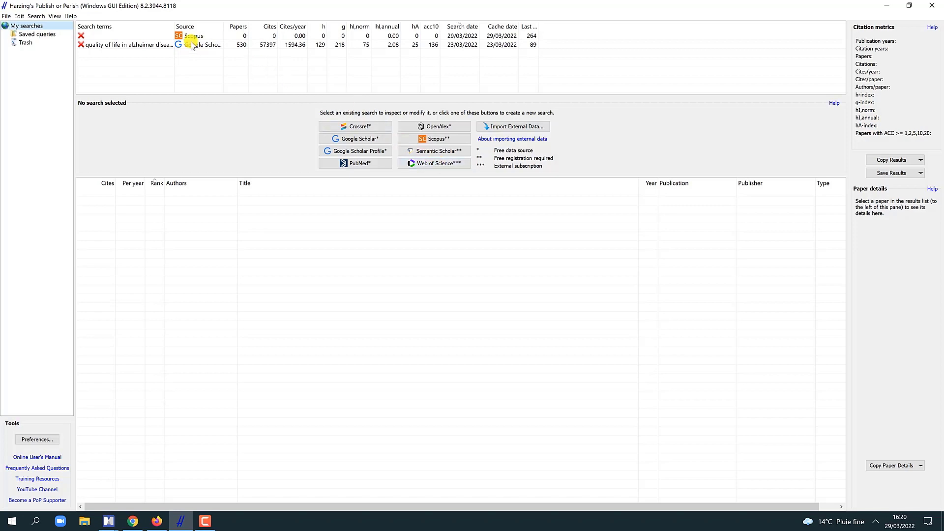
click(56, 18)
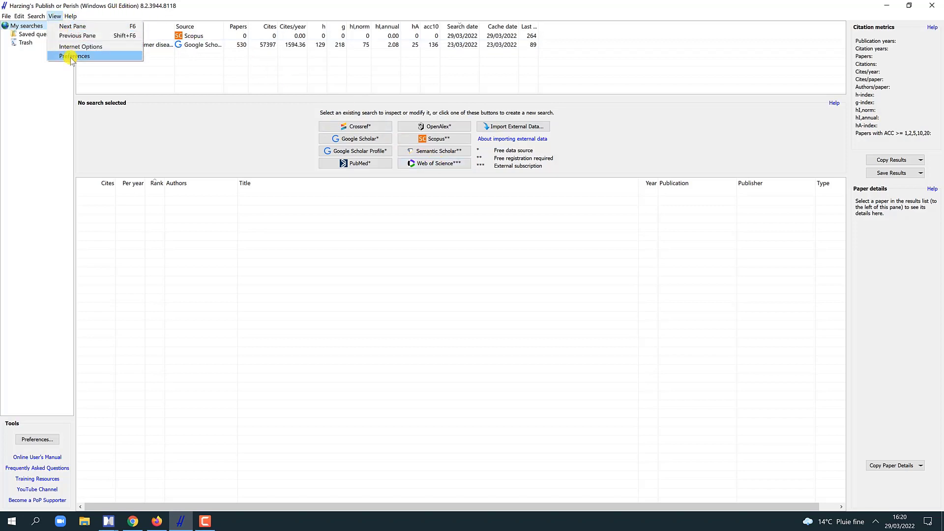
click(64, 56)
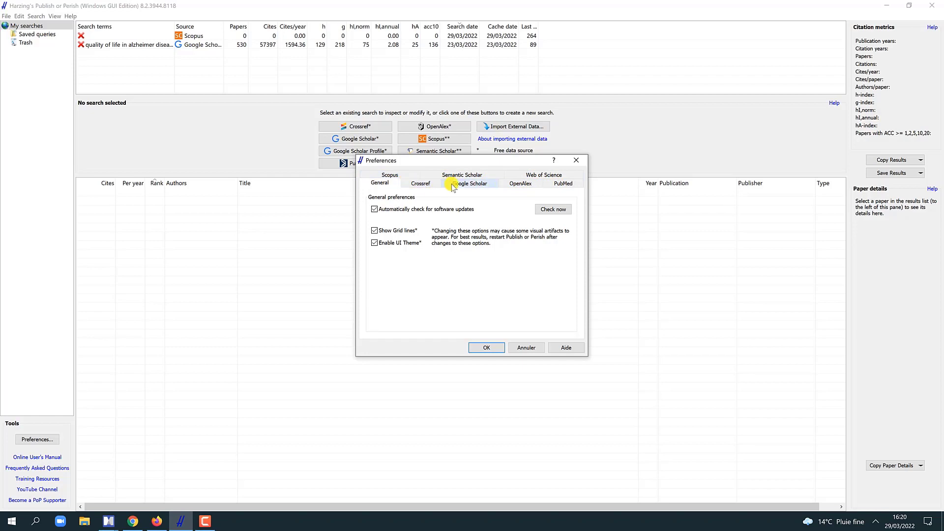
click(551, 178)
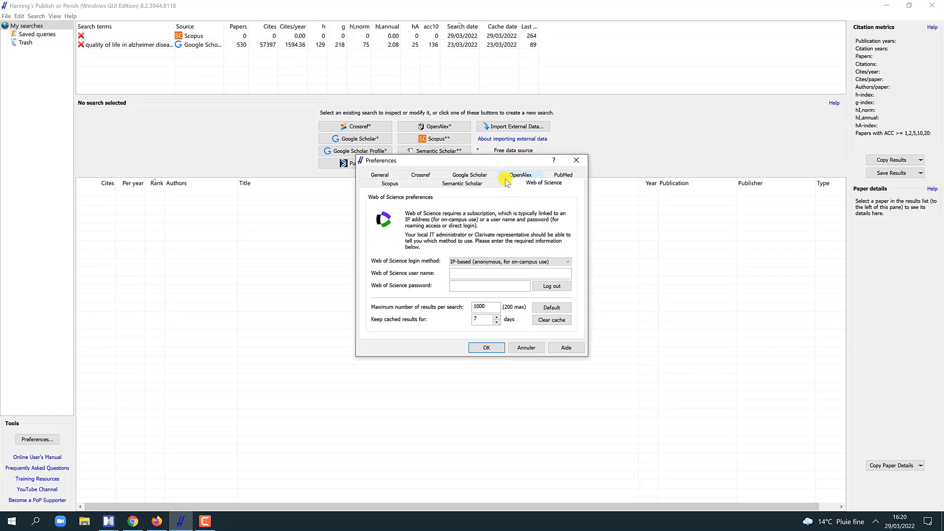
click(391, 185)
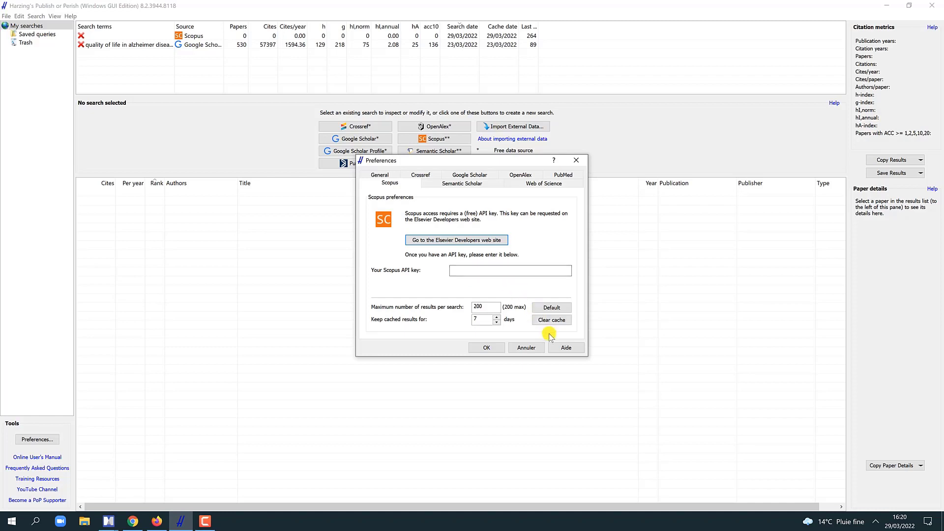
click(525, 347)
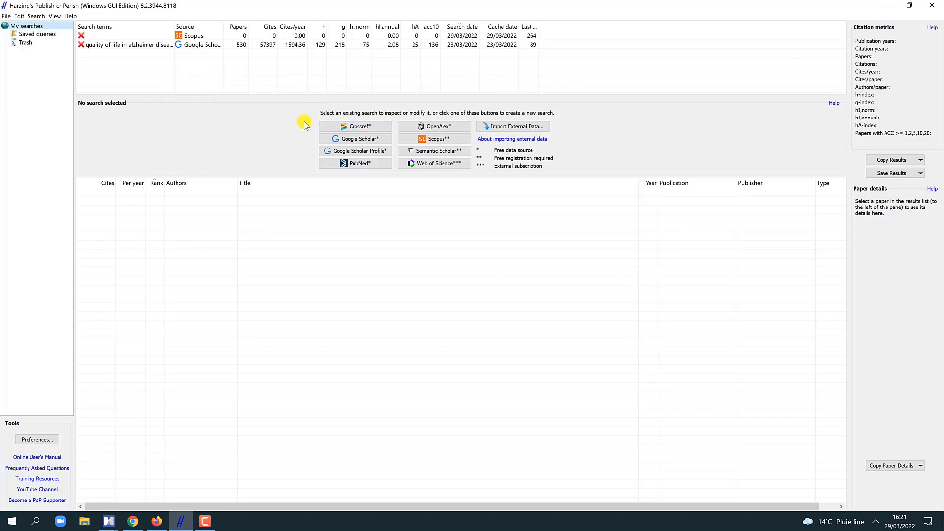
- Run a new Google Scholar search with the keywords "quality of life" alzheimer and a maximum of 1000 results
click(364, 140)
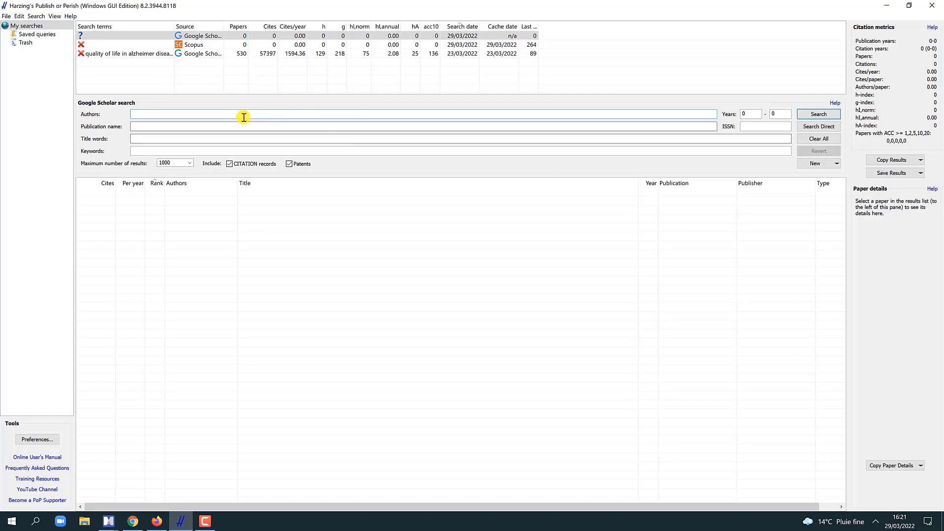
click(152, 152)
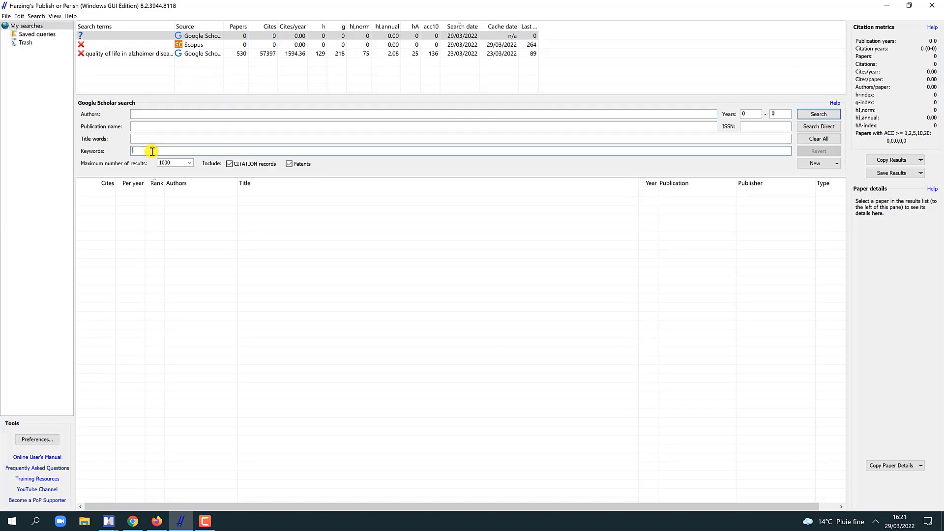
text(quality)
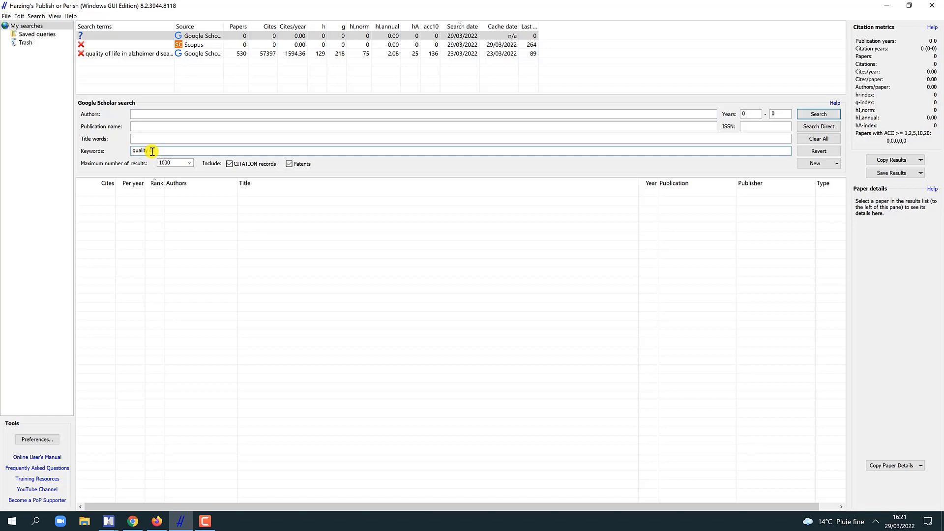
text( of life"" alzheimer)
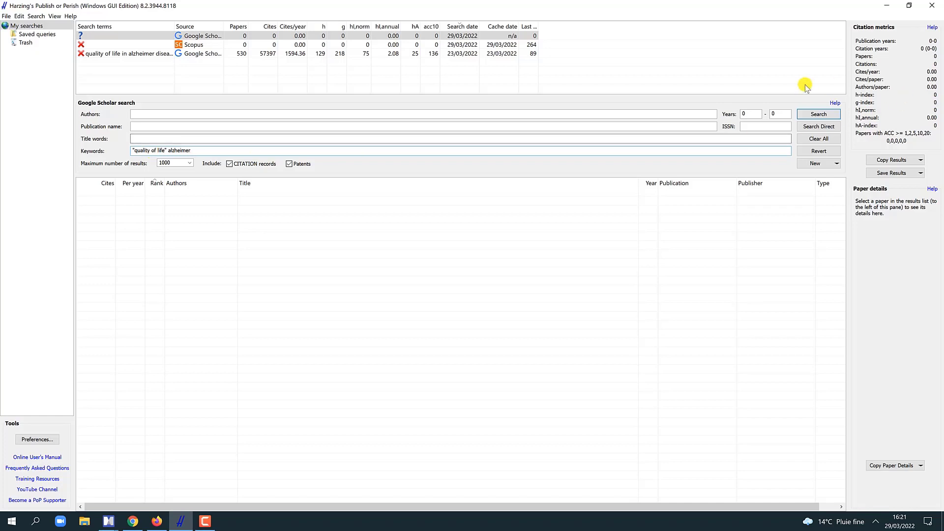
click(806, 115)
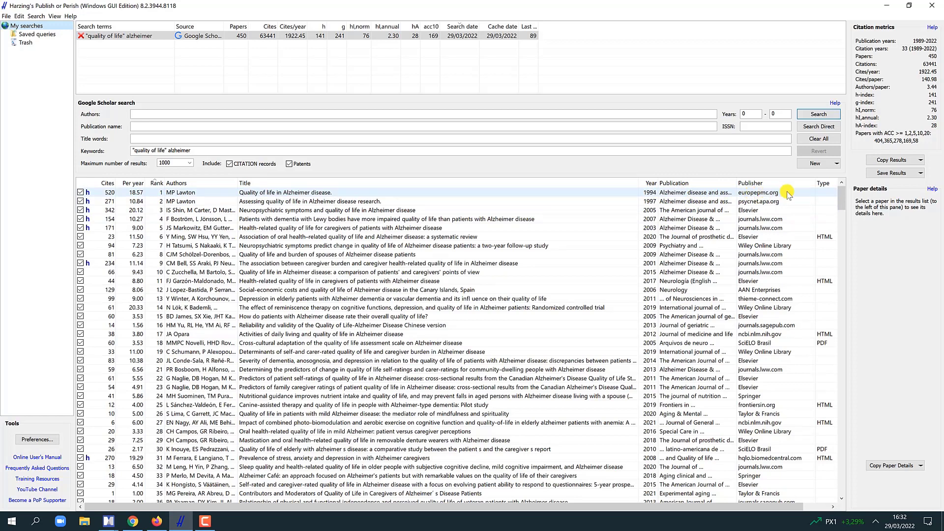
- Examine the result columns, sorting the papers first by citation count and after that by year
drag(798, 506, 825, 506)
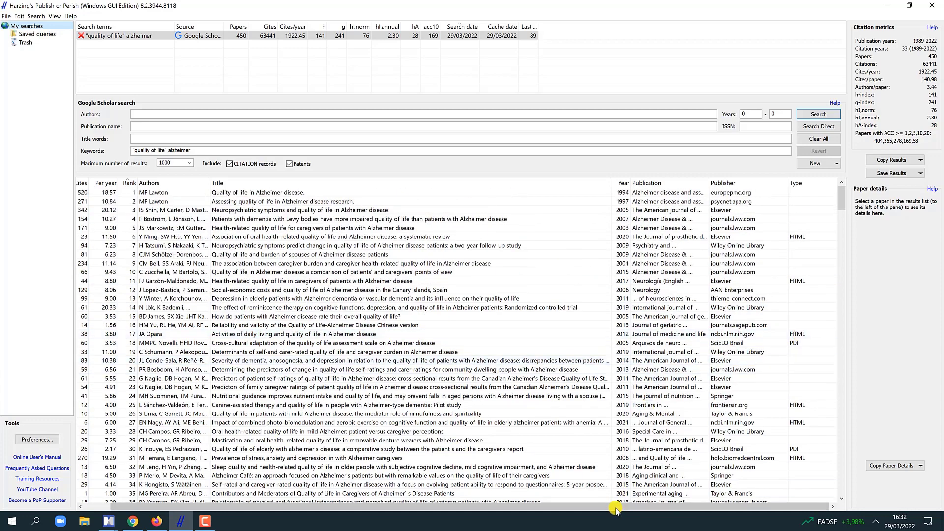
drag(595, 509, 534, 508)
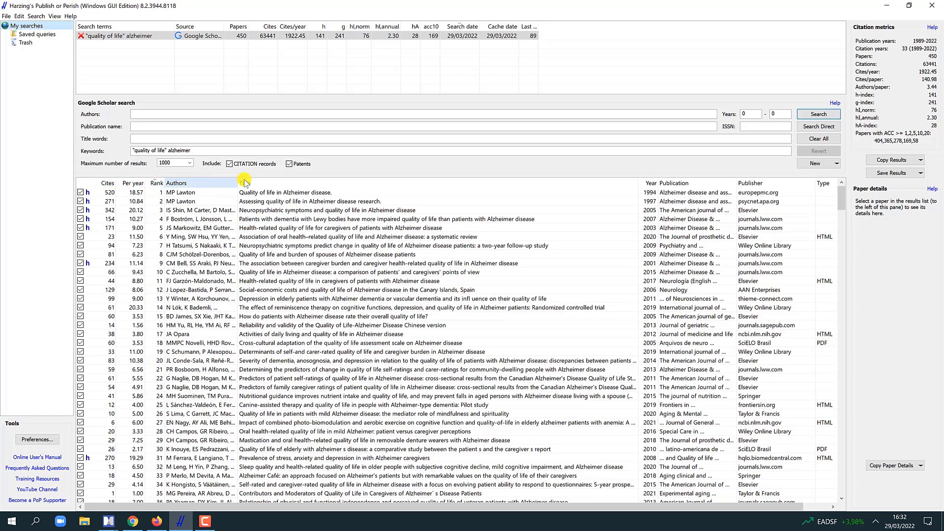
click(106, 184)
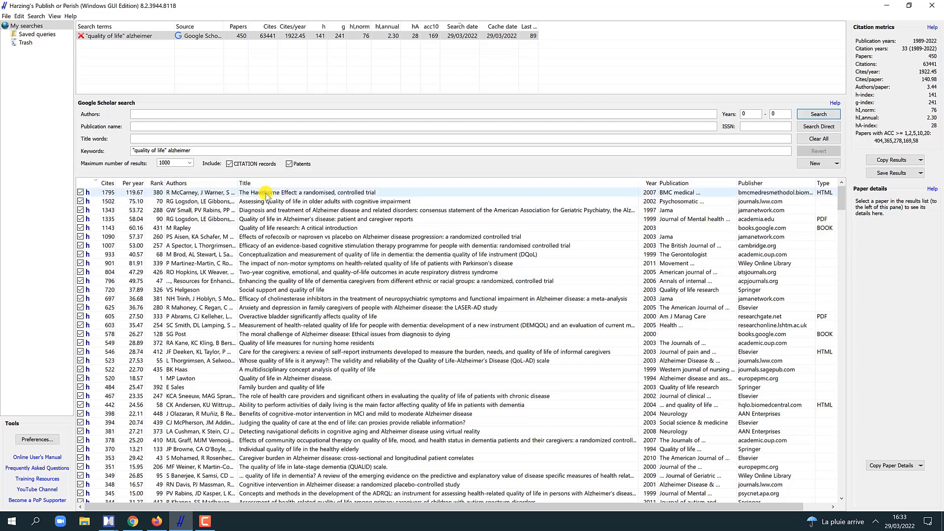
click(650, 184)
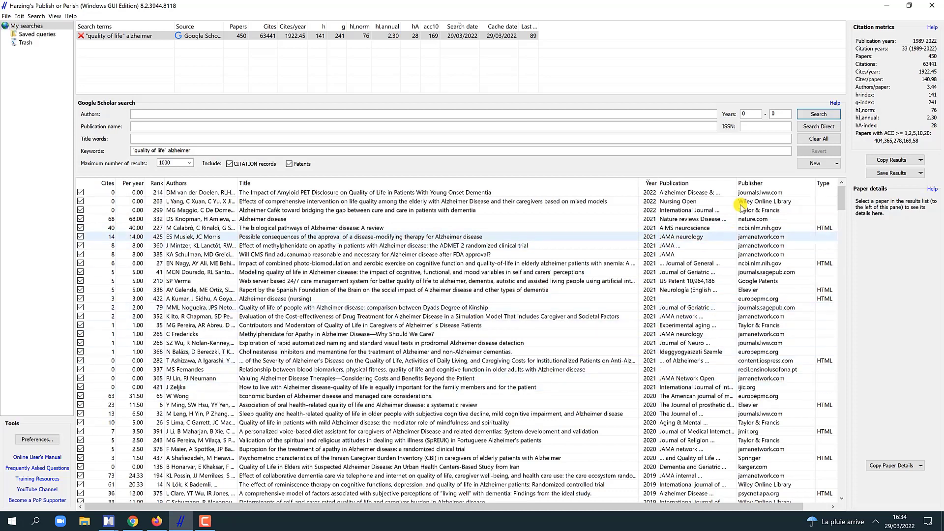
- Sort the papers by publisher and after that by publication, browsing the list in each order
click(761, 184)
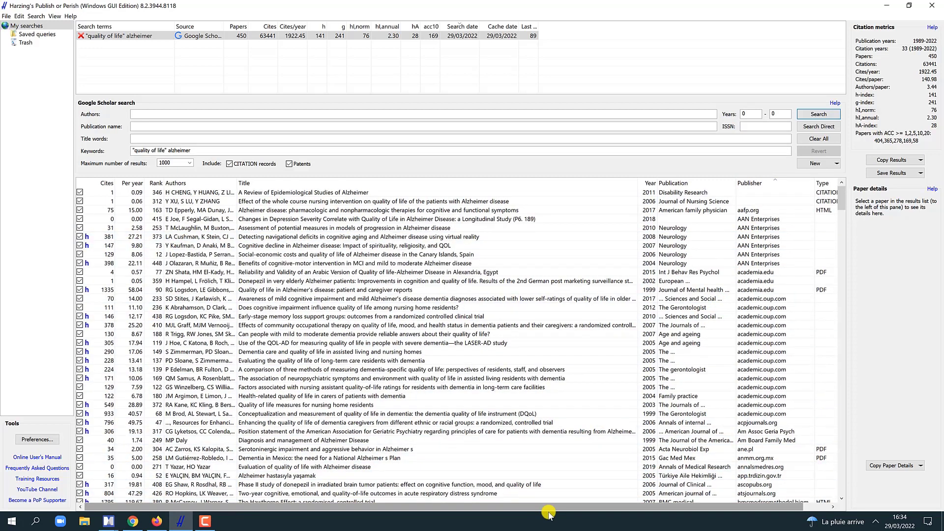
drag(514, 507, 541, 506)
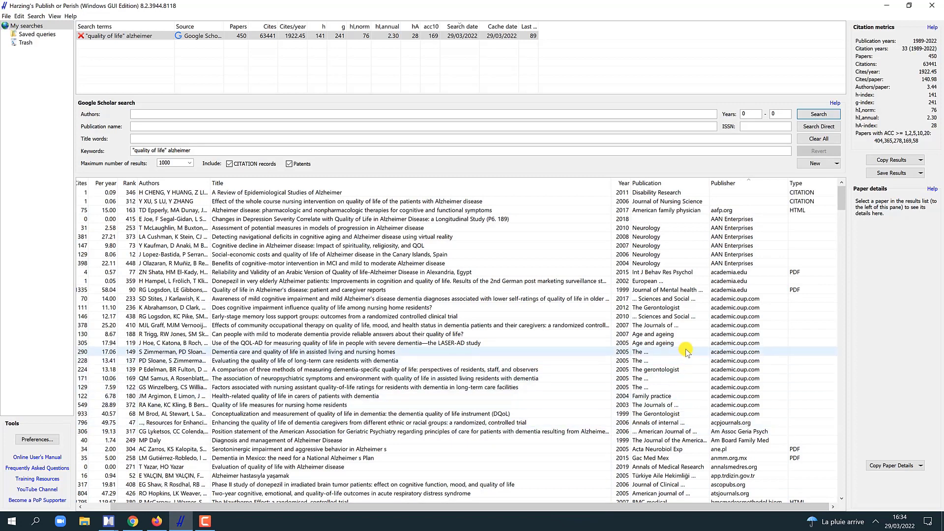
scroll(687, 359, down, 1)
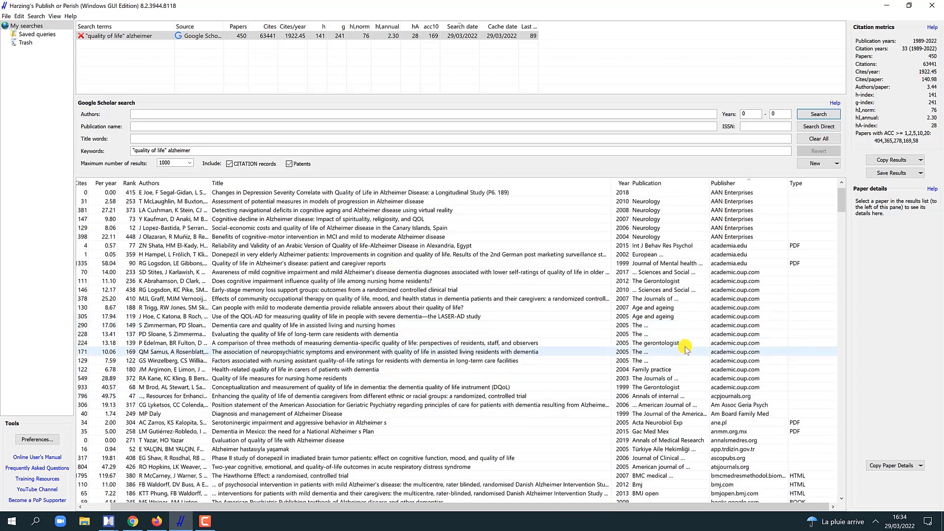
click(639, 202)
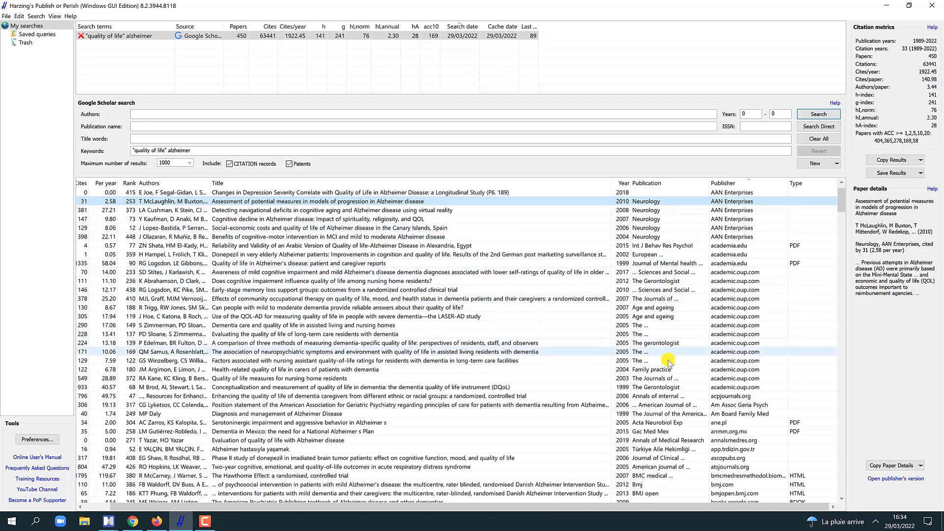
click(645, 185)
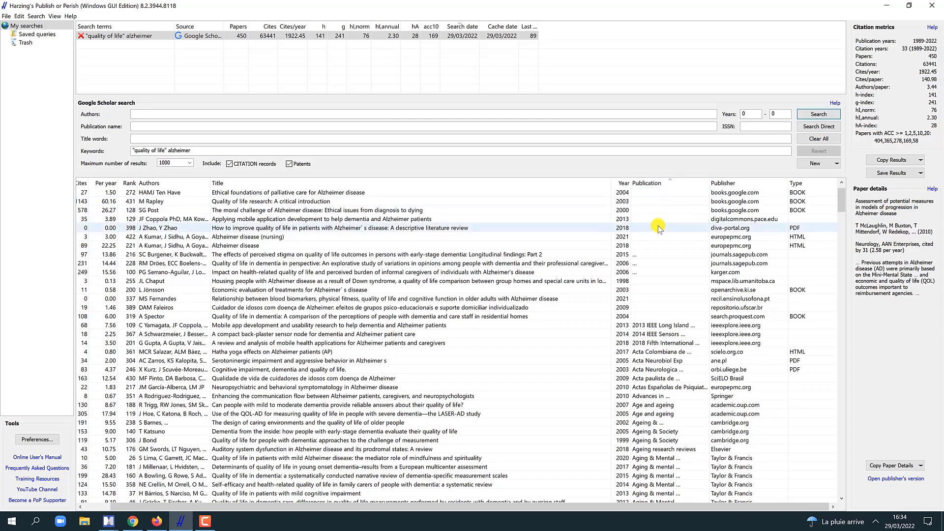
scroll(658, 225, up, 1)
scroll(658, 225, down, 4)
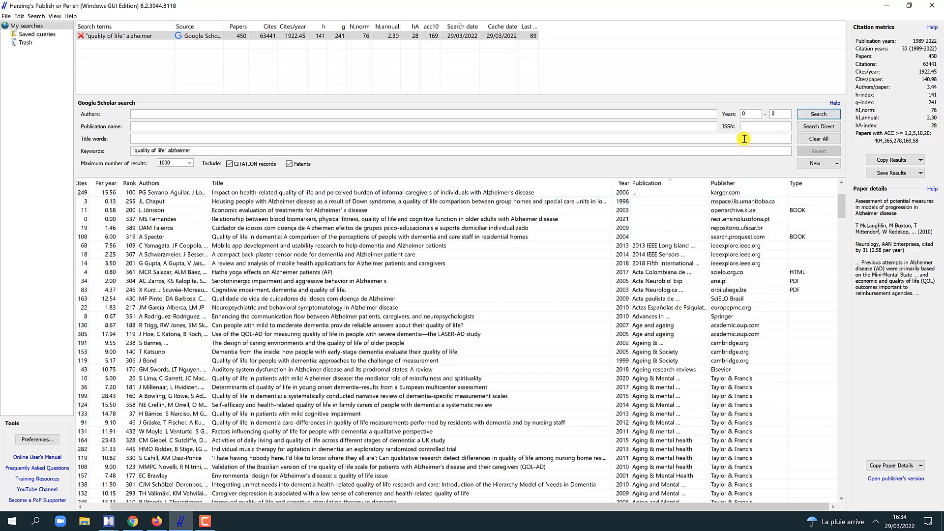
- Limit the Google Scholar search to the years 2020 to 2022 and run it again
drag(749, 115, 734, 113)
text(2020)
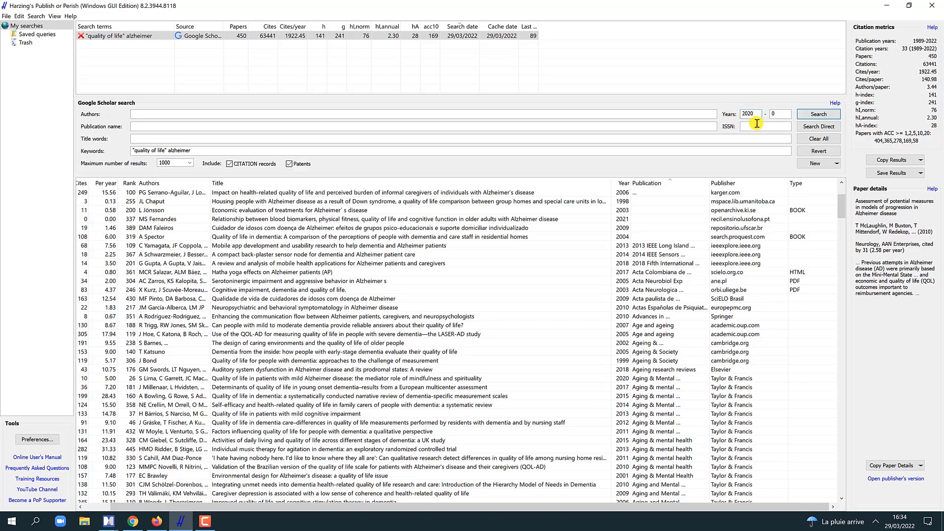
drag(780, 118, 767, 109)
text(2022)
key(Return)
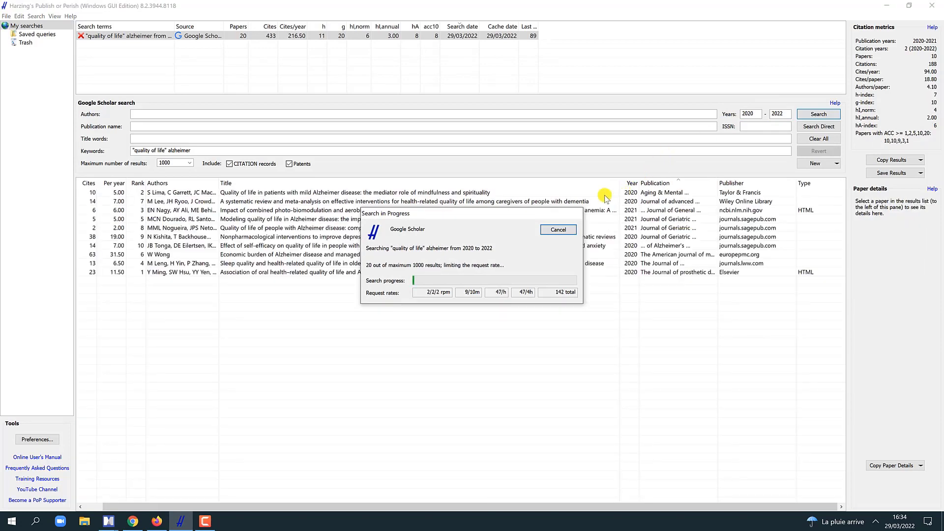
- Stop the running Google Scholar search and look over its ISSN, author and title-word criteria
click(559, 231)
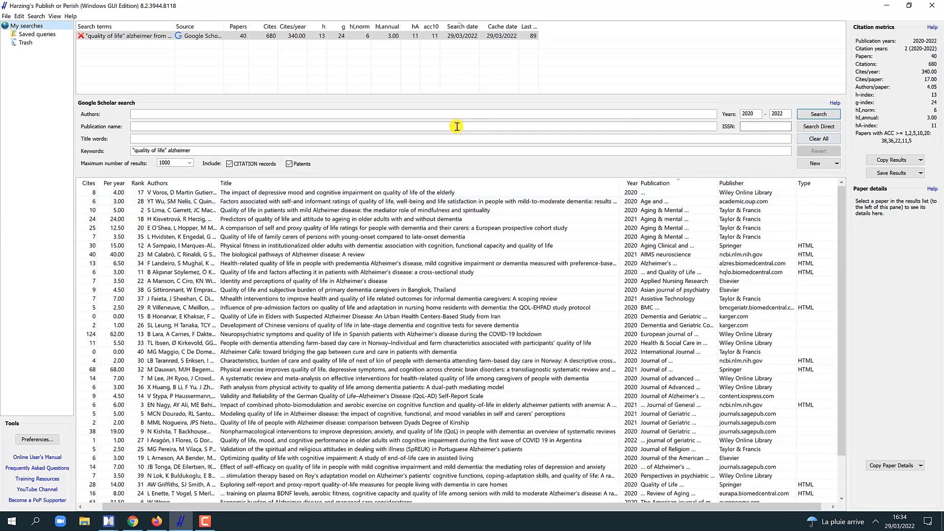
click(748, 126)
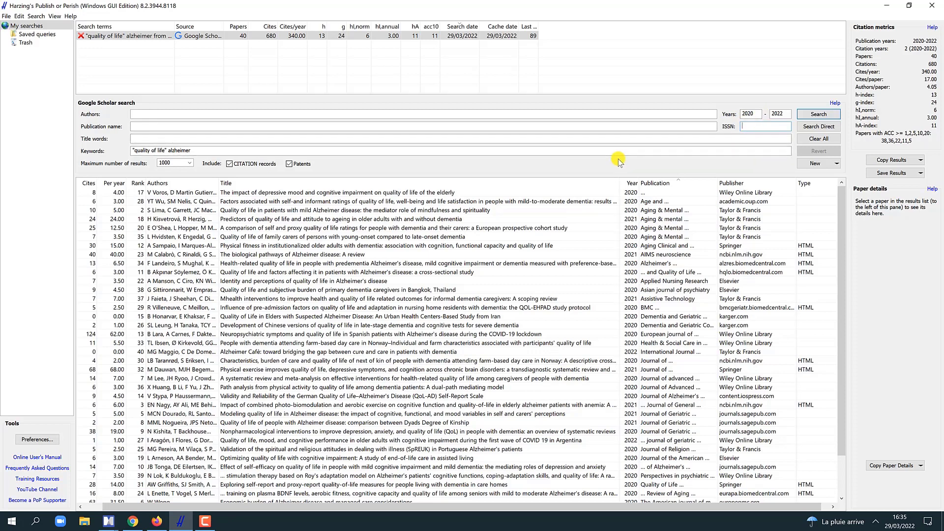
click(171, 115)
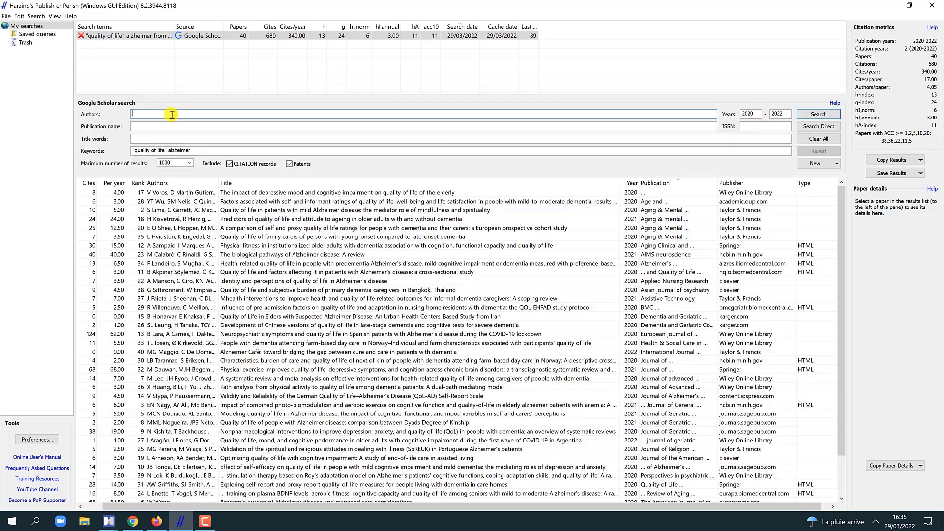
click(162, 141)
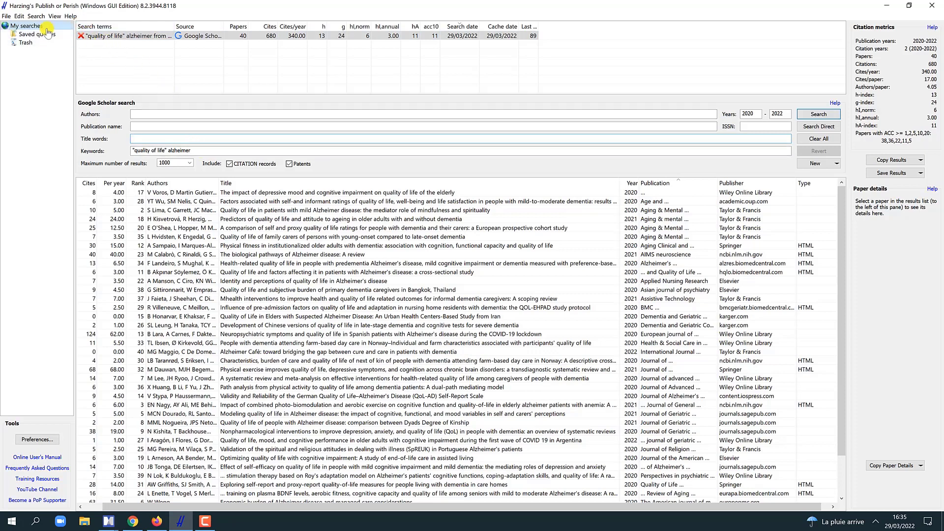
- Examine the export formats offered for saving the results of the quality of life Alzheimer search
click(6, 17)
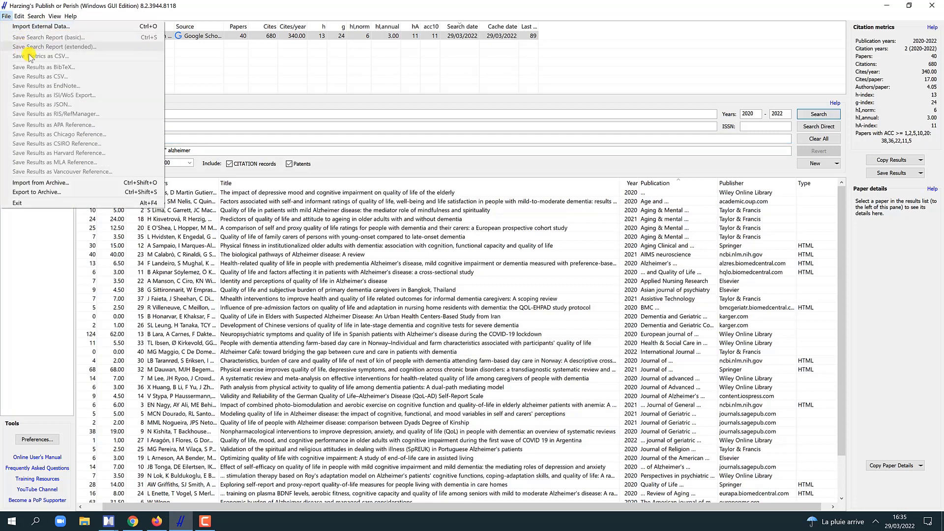
click(232, 32)
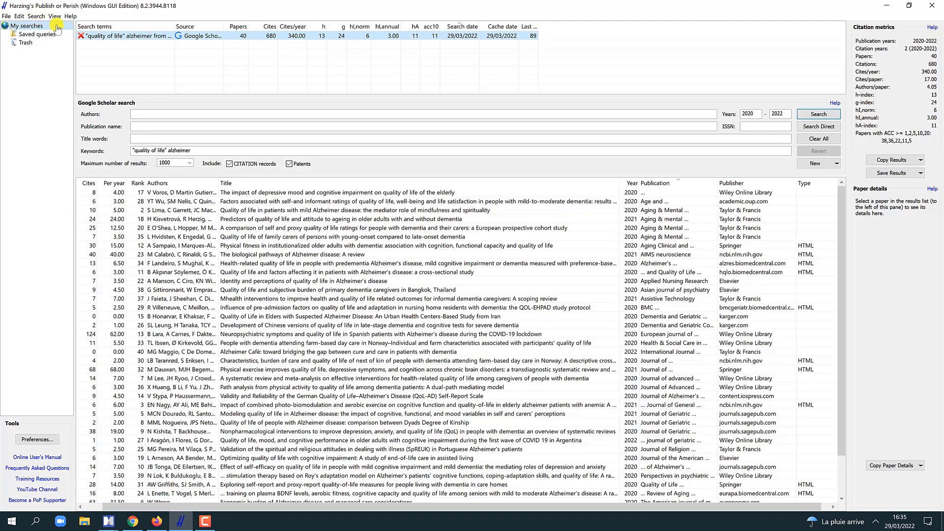
right_click(88, 36)
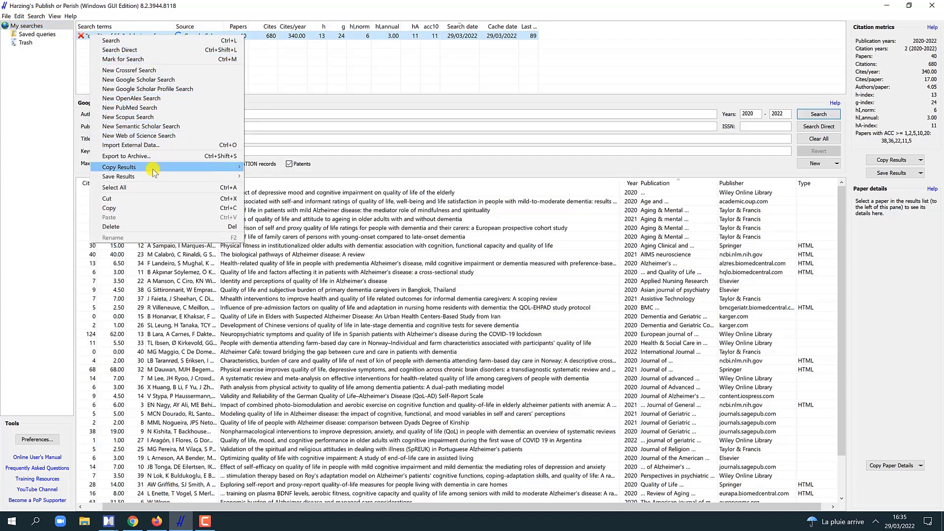
mouse_move(152, 176)
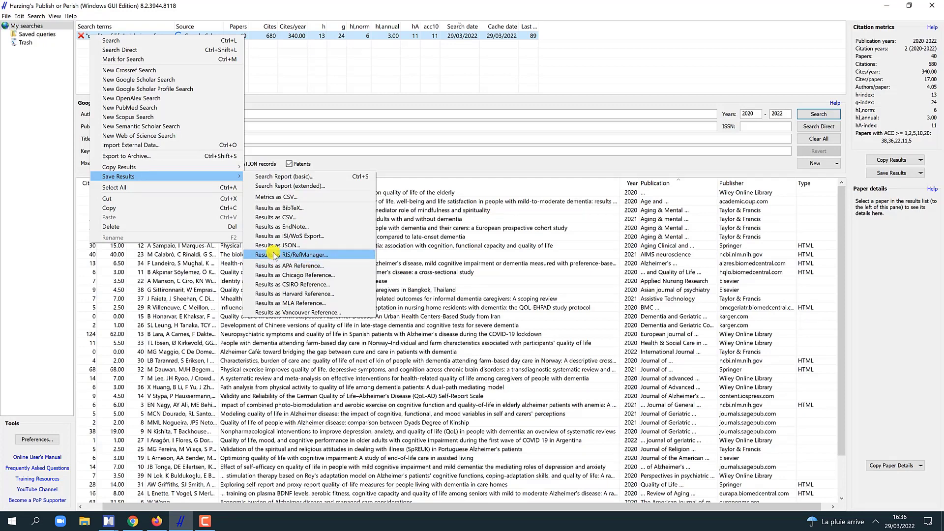
click(315, 104)
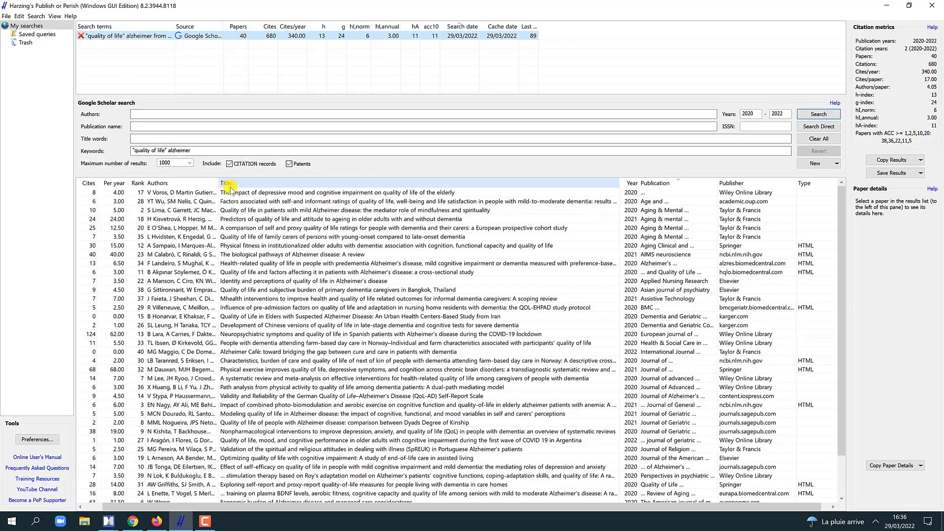
- Uncheck the papers ranked 18, 12, 34 and 22 to exclude them from the results
drag(190, 509, 170, 509)
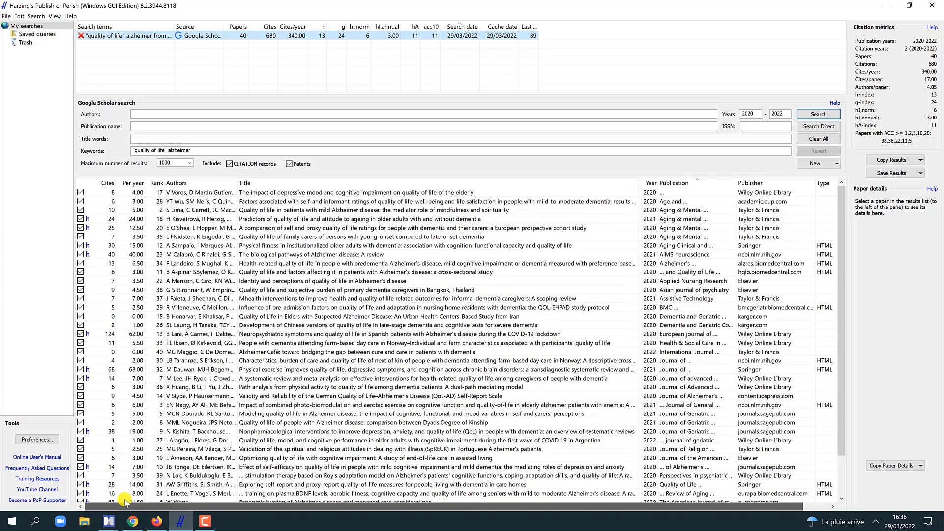
click(80, 219)
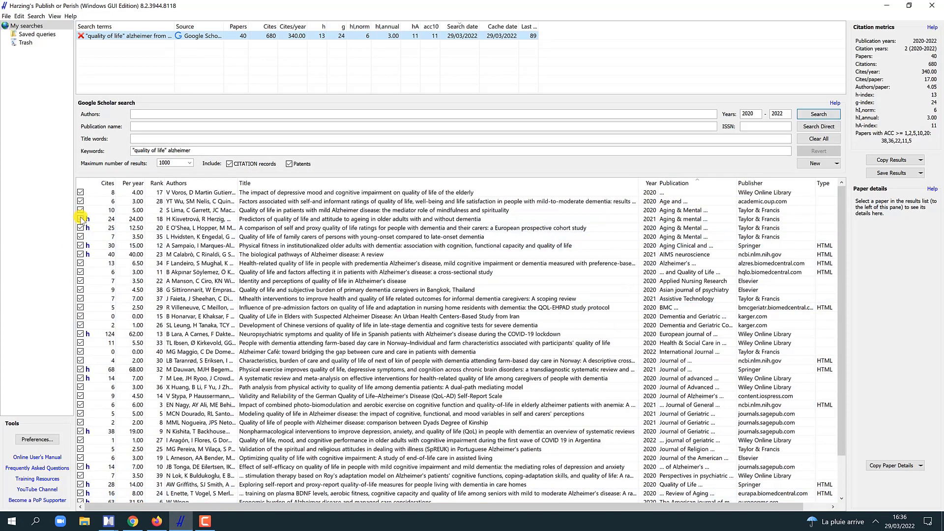
click(80, 245)
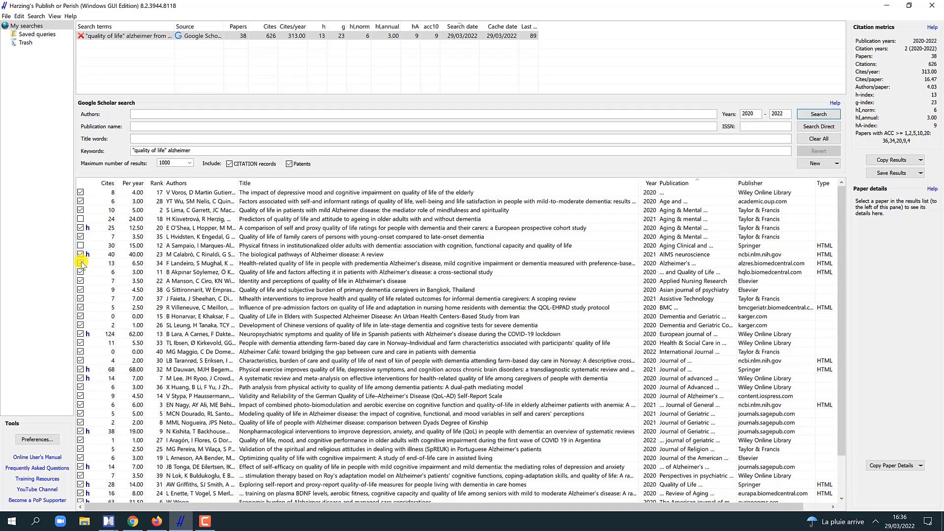
click(80, 263)
click(80, 281)
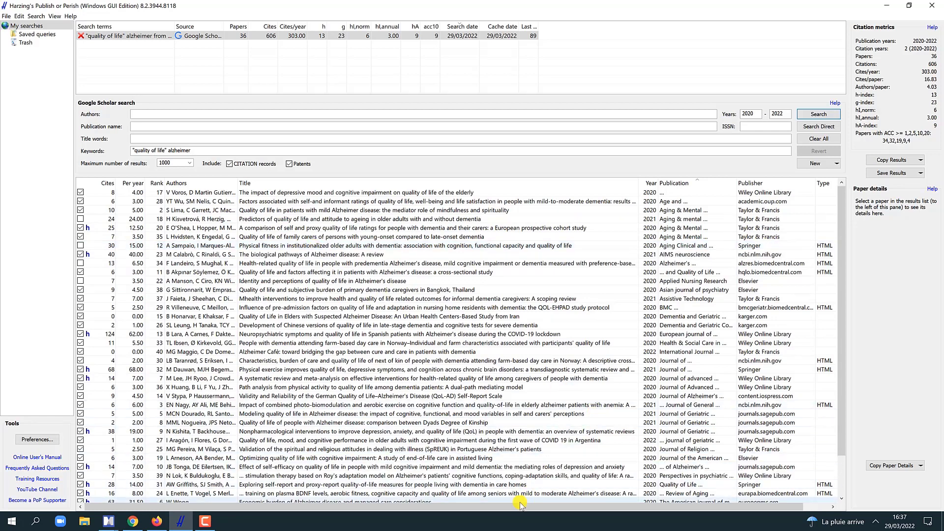
- Examine the options for opening the biomedcentral cross-sectional study on quality of life in Alzheimer's patients, and browse the paper list
drag(517, 508, 581, 507)
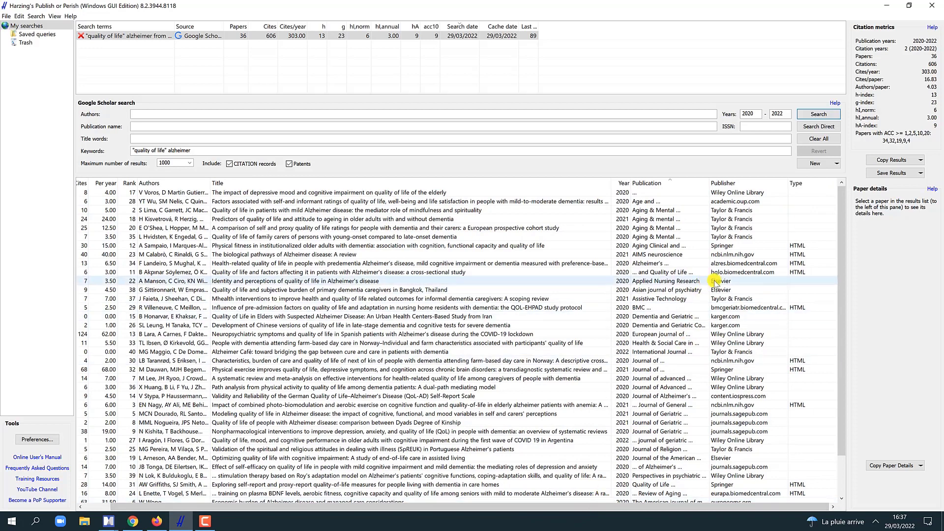
right_click(791, 275)
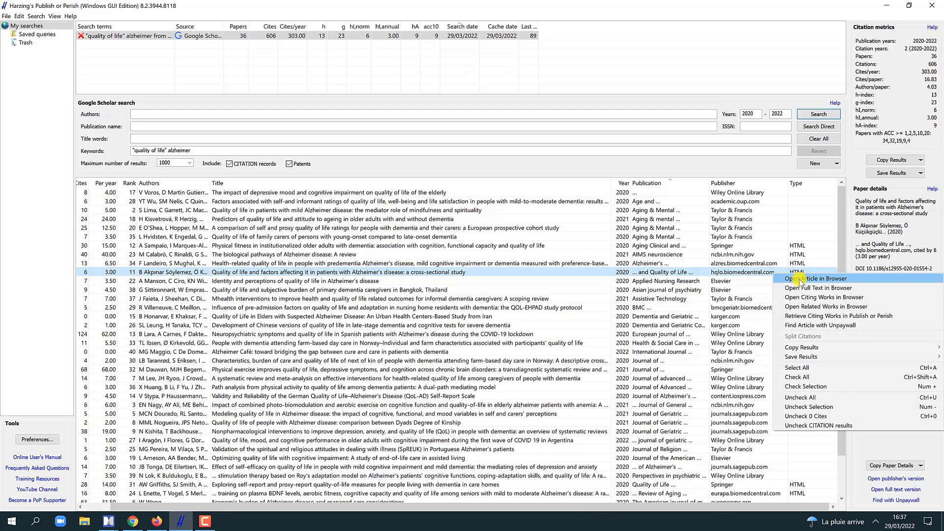
click(557, 274)
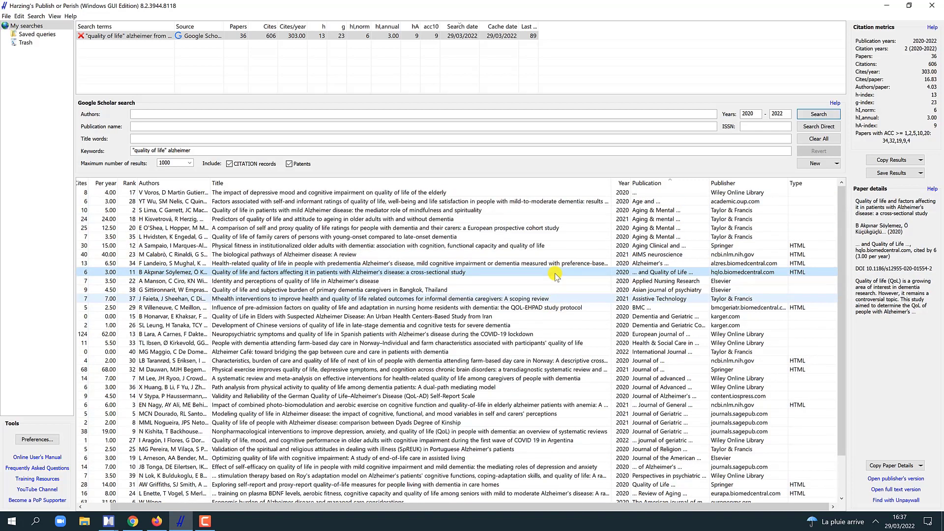
scroll(556, 276, down, 2)
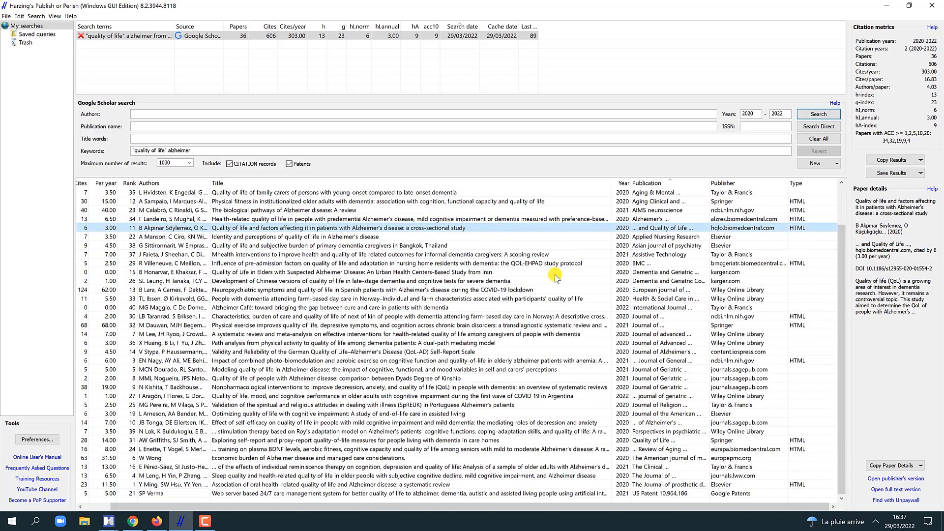
scroll(556, 277, up, 2)
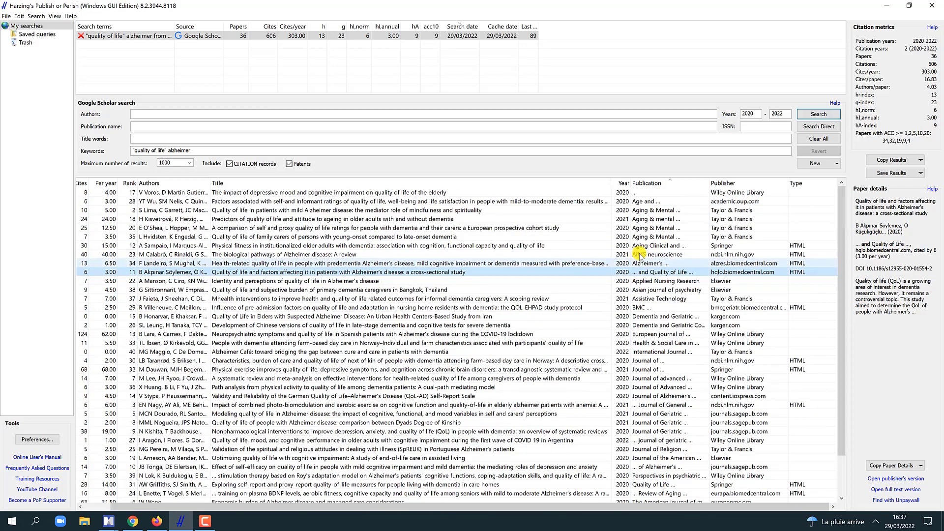